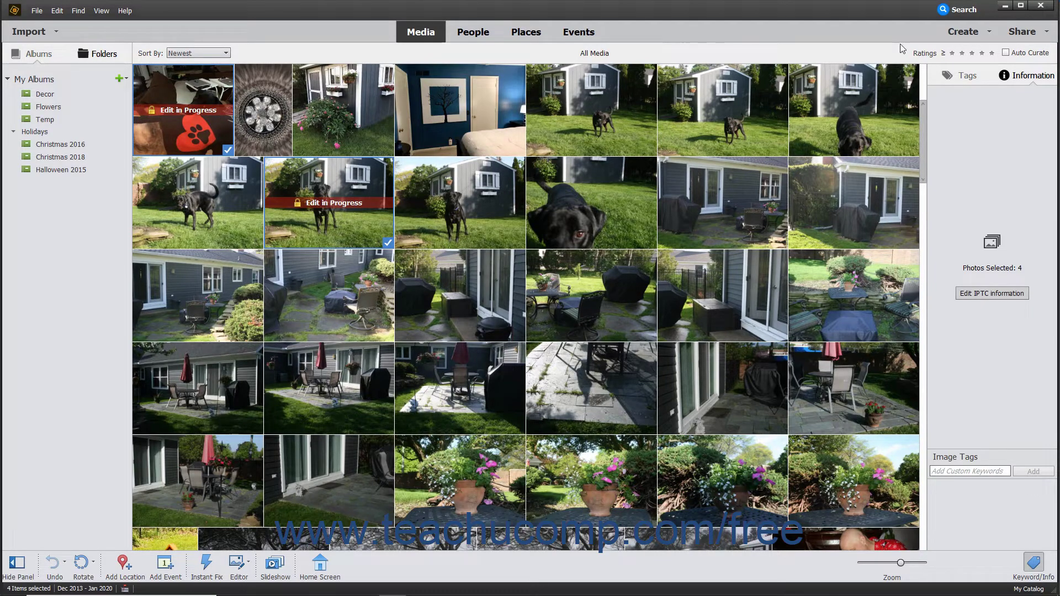
# Open the Create menu in the Organizer to see the available project types.
pyautogui.click(955, 35)
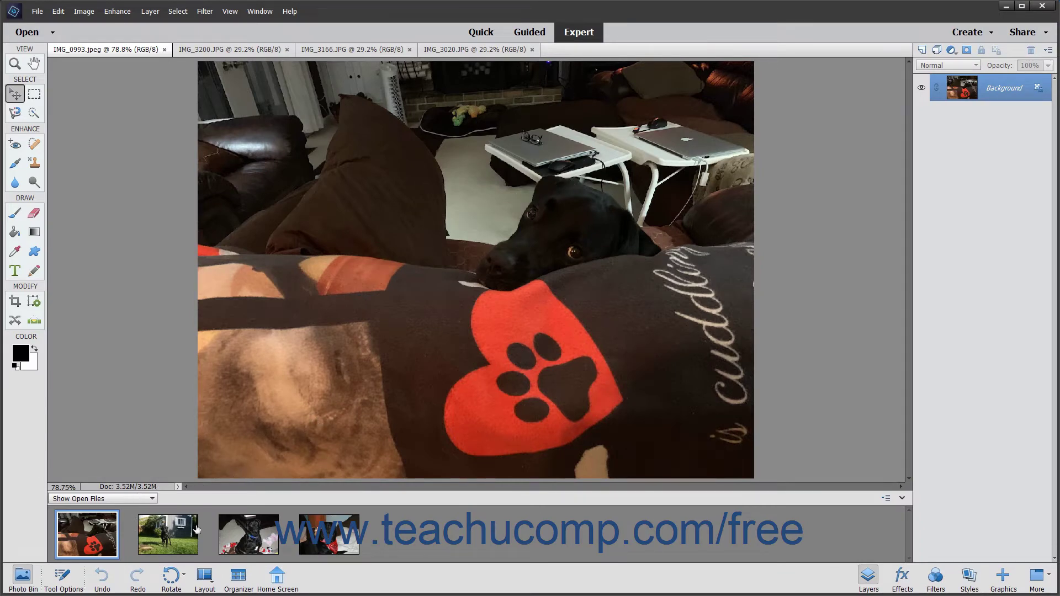
# Create a slideshow from the four open dog photos using Create > Slideshow.
pyautogui.click(961, 37)
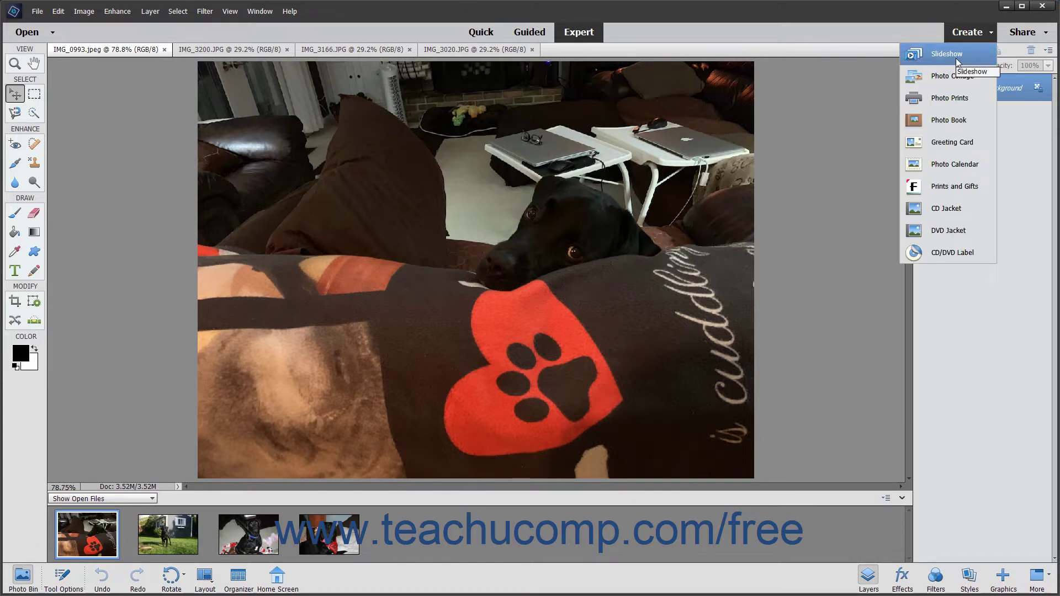
pyautogui.click(956, 61)
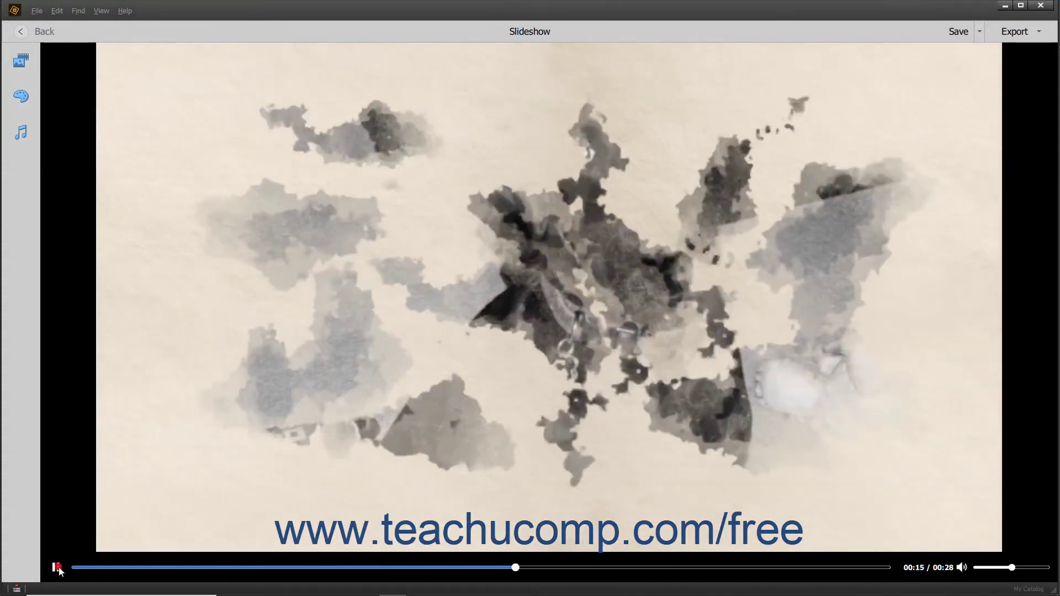
# Pause and resume the slideshow preview several times, leaving it paused at 00:17.
pyautogui.click(57, 567)
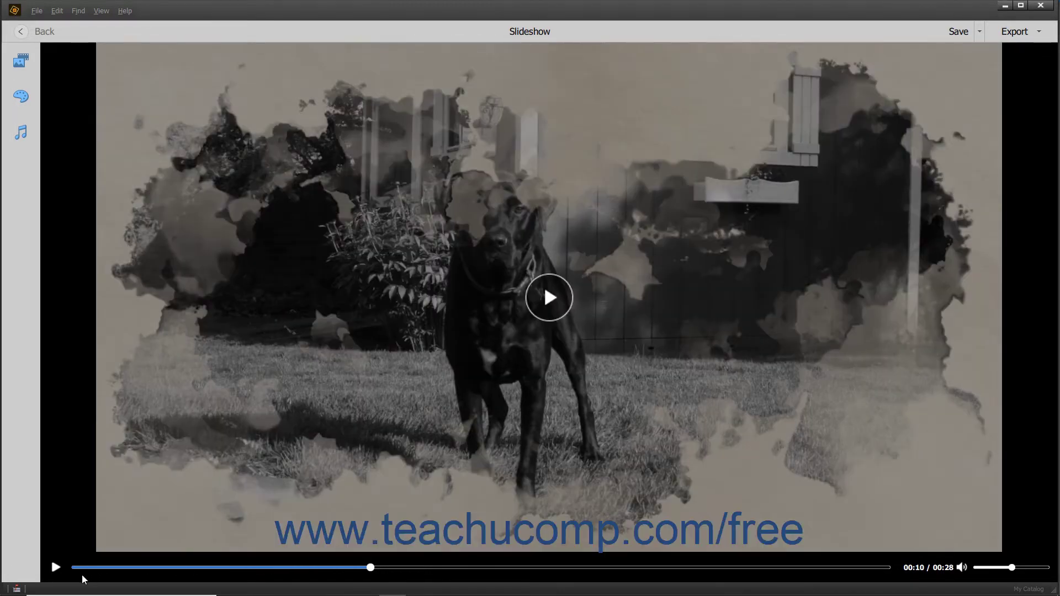
pyautogui.click(54, 568)
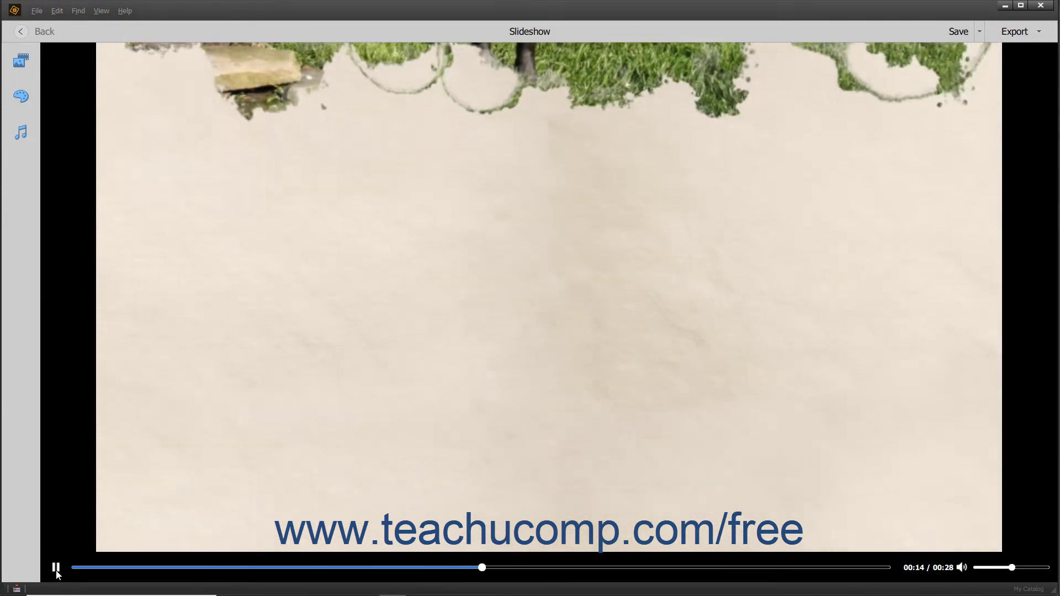
pyautogui.click(56, 572)
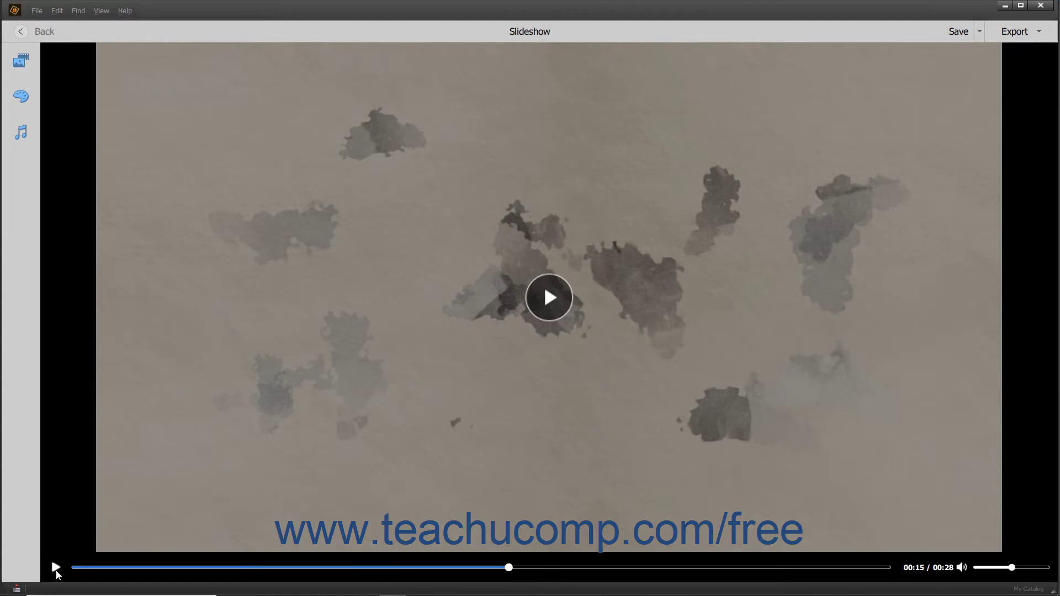
pyautogui.click(57, 572)
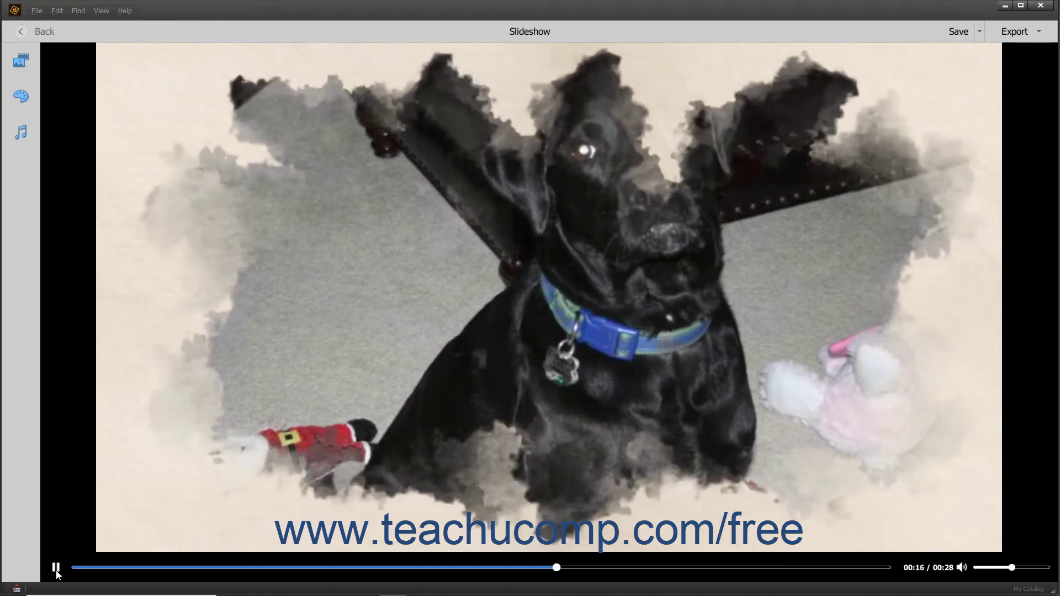
pyautogui.click(57, 573)
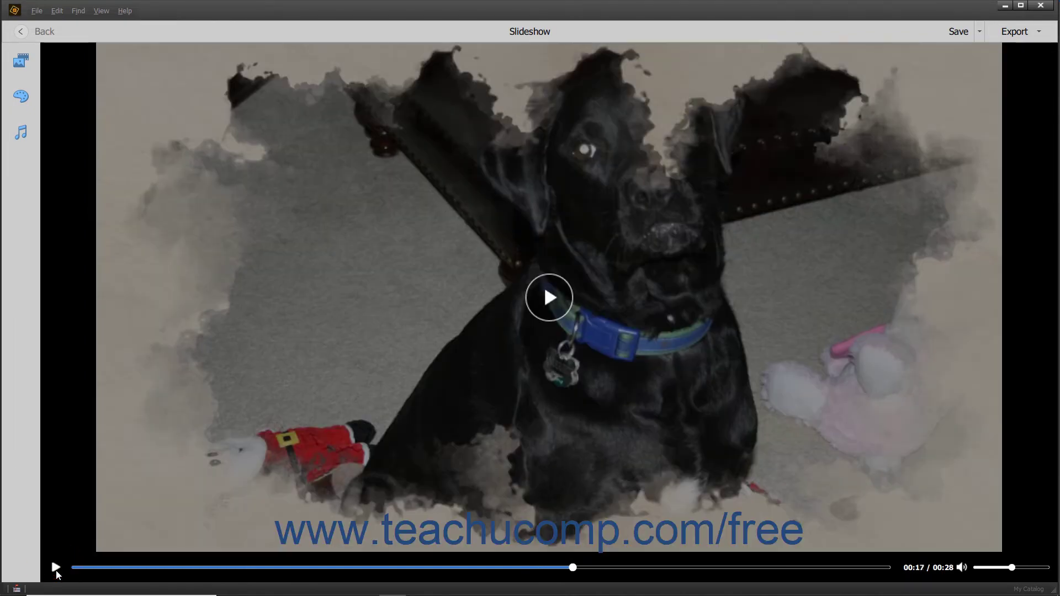
pyautogui.click(17, 145)
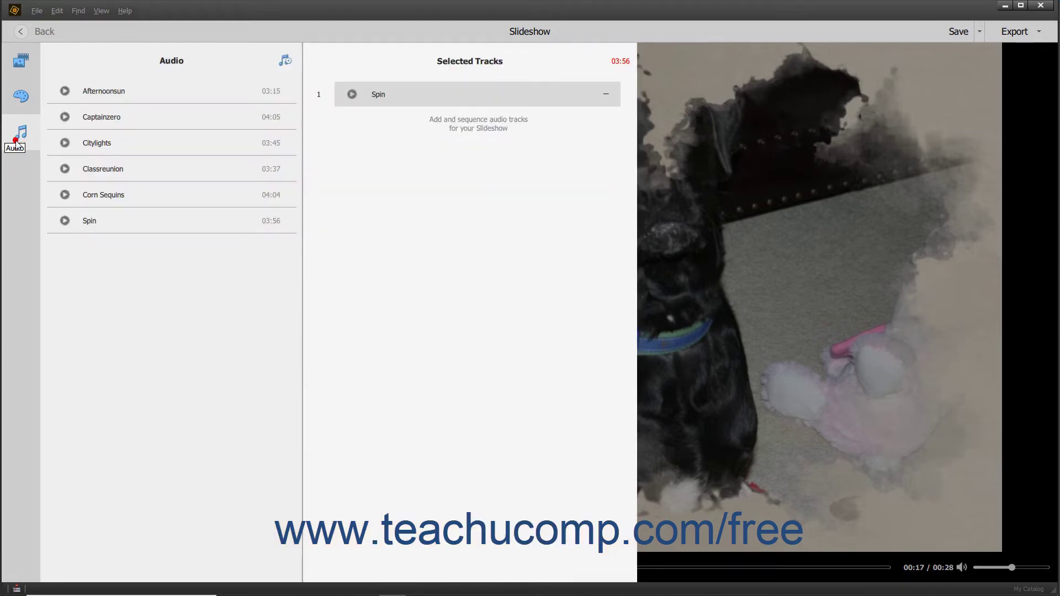
pyautogui.click(17, 145)
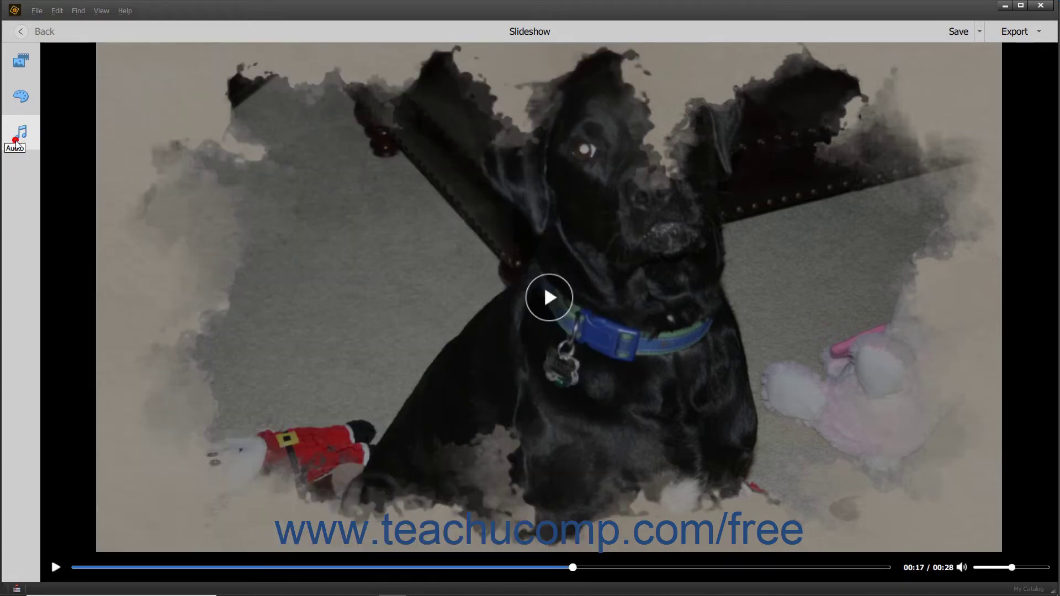
pyautogui.click(22, 104)
pyautogui.click(25, 106)
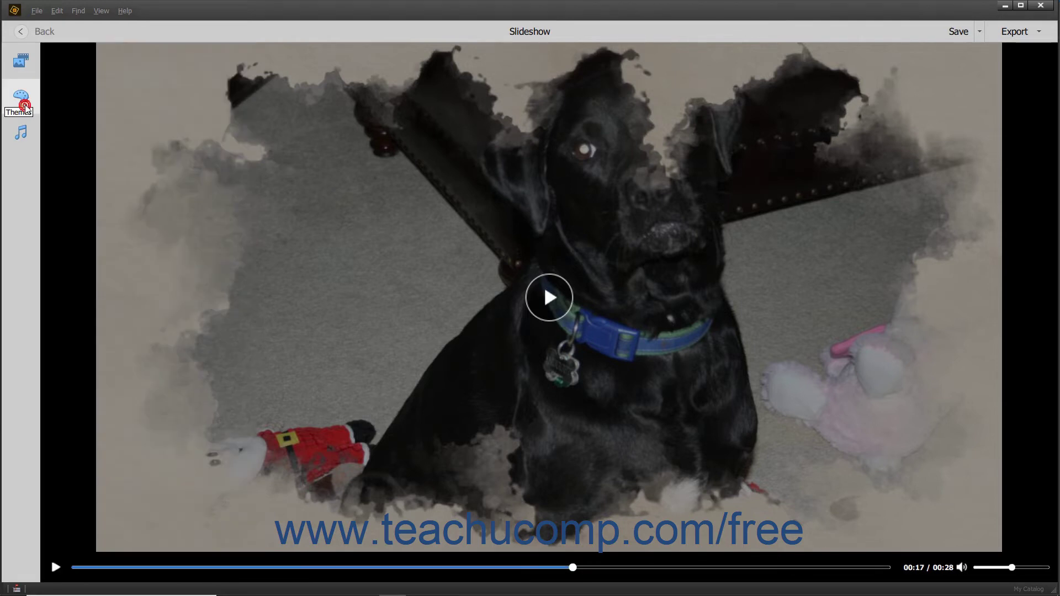
pyautogui.click(23, 64)
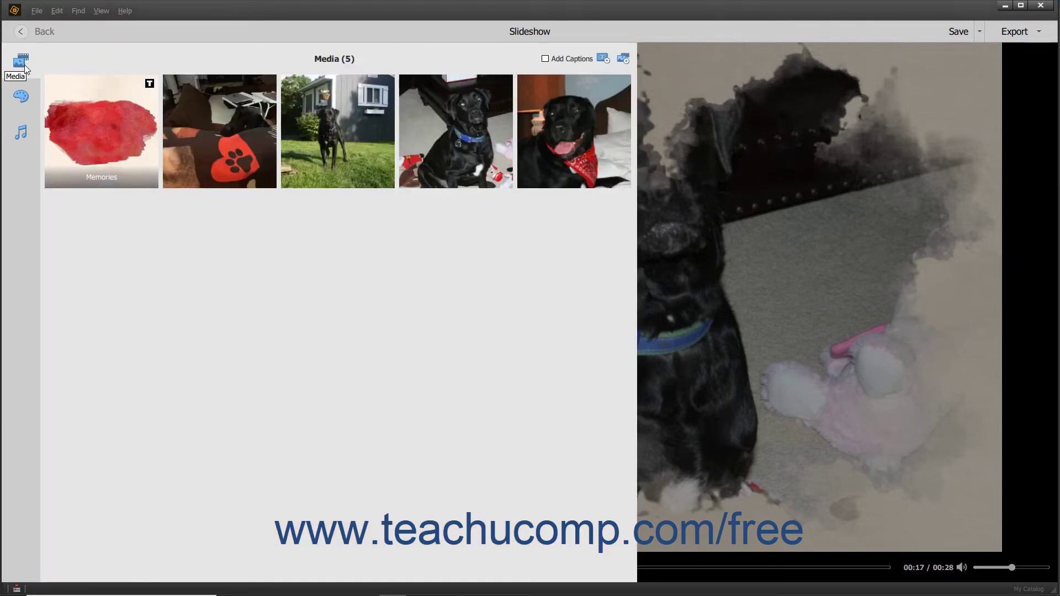
pyautogui.click(23, 64)
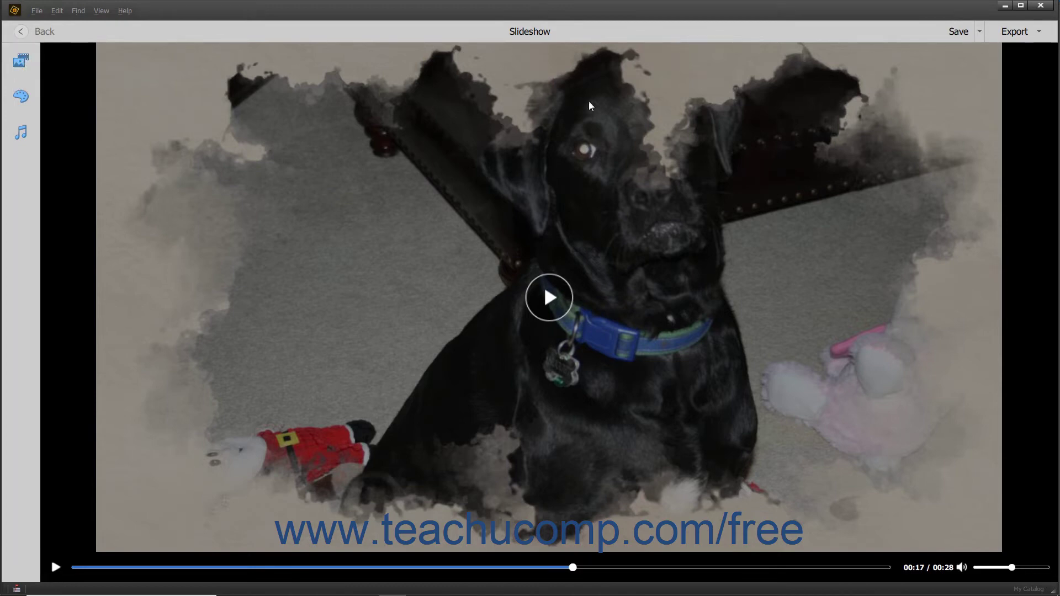
# Save the slideshow to the Organizer catalog as 'My Slide Show'.
pyautogui.click(963, 38)
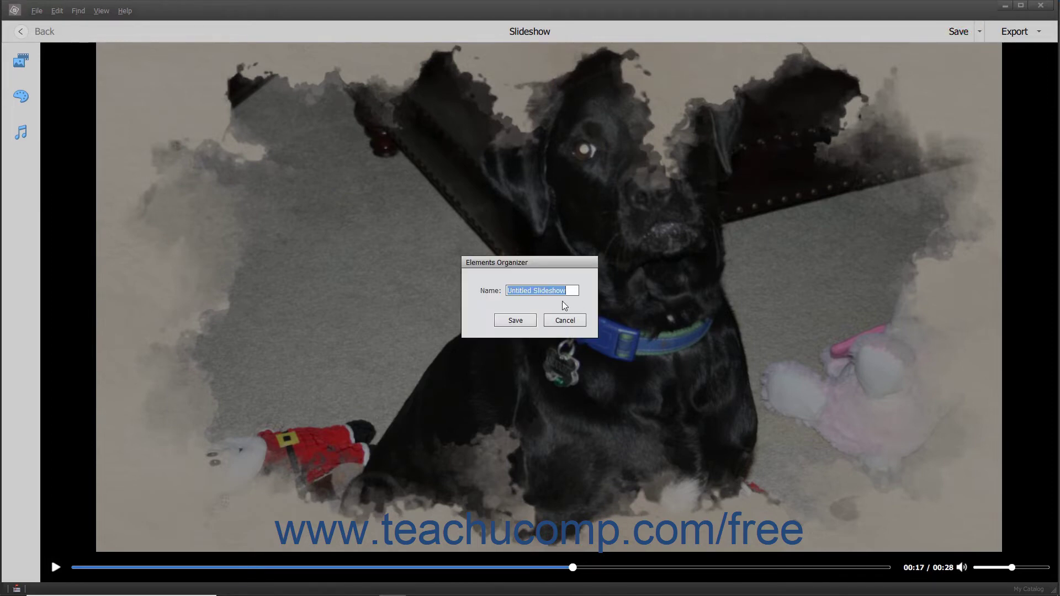
pyautogui.write('My Slide Show')
pyautogui.click(514, 321)
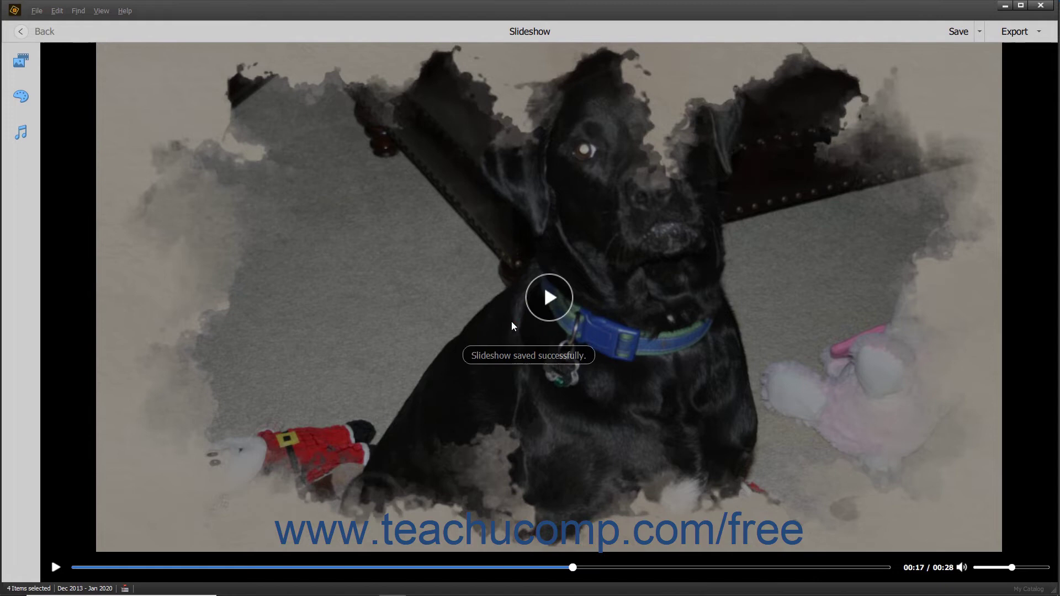
pyautogui.click(953, 30)
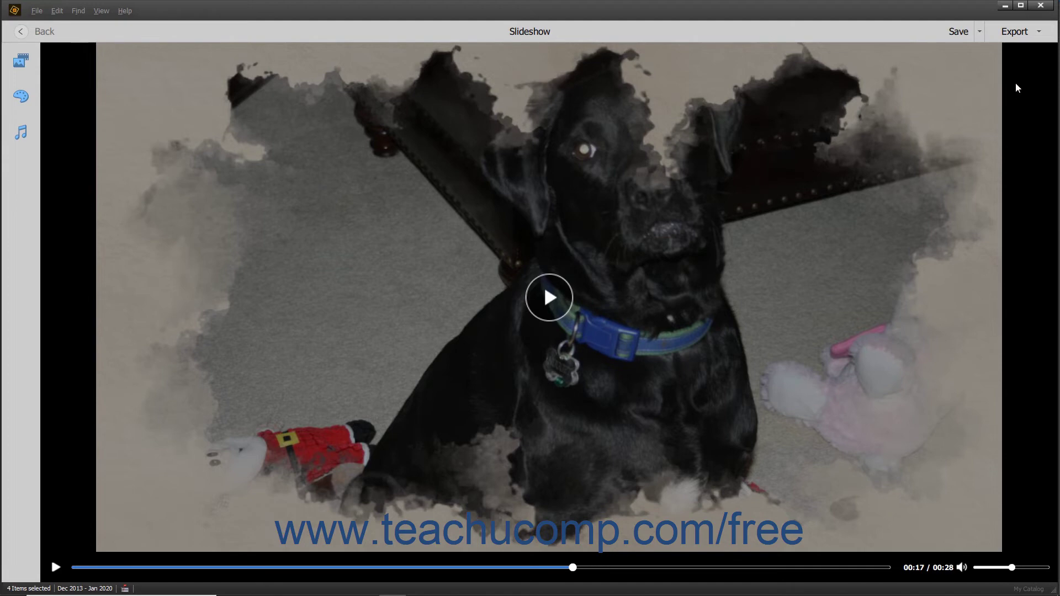
pyautogui.click(981, 34)
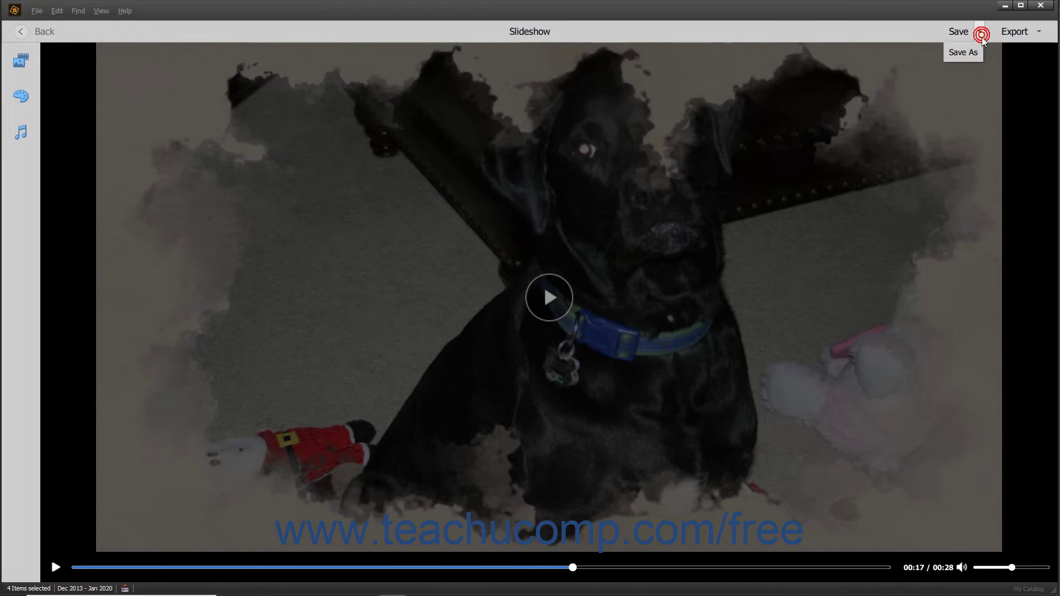
pyautogui.click(976, 51)
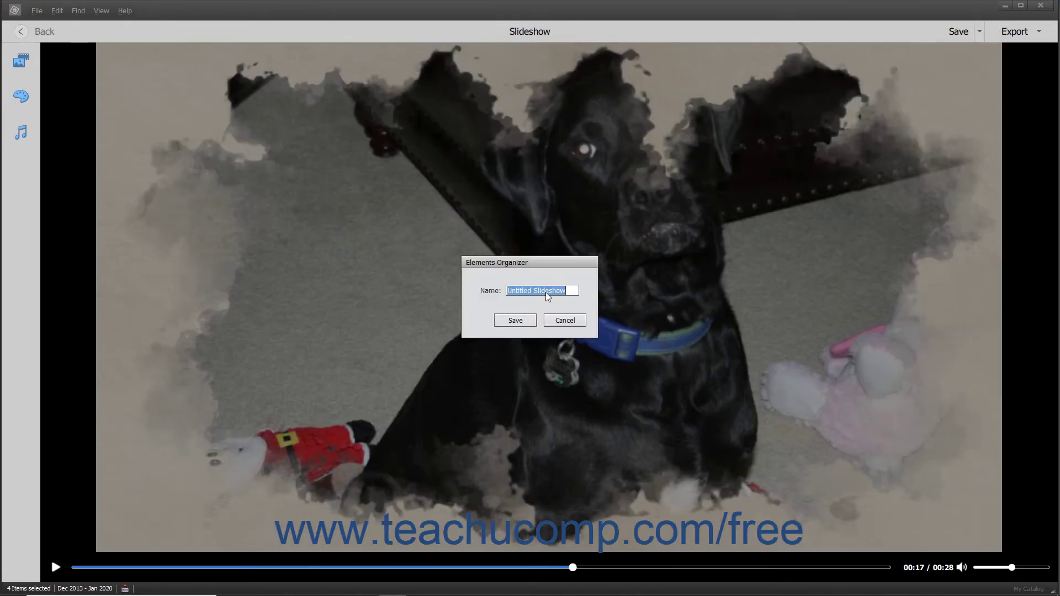
pyautogui.click(560, 319)
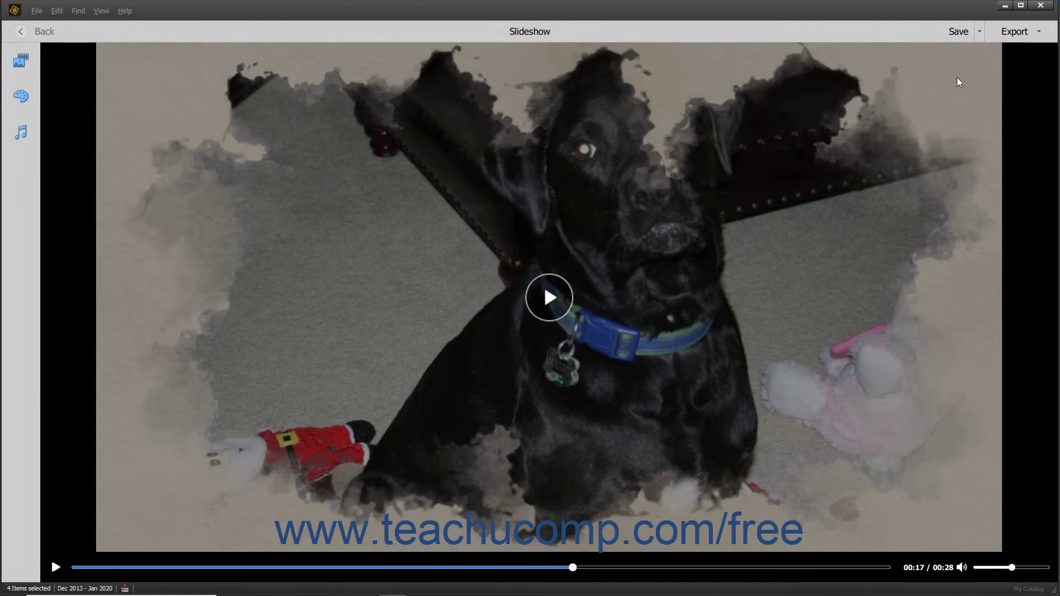
# Choose Export video to local disk from the slideshow's Export options.
pyautogui.click(1005, 39)
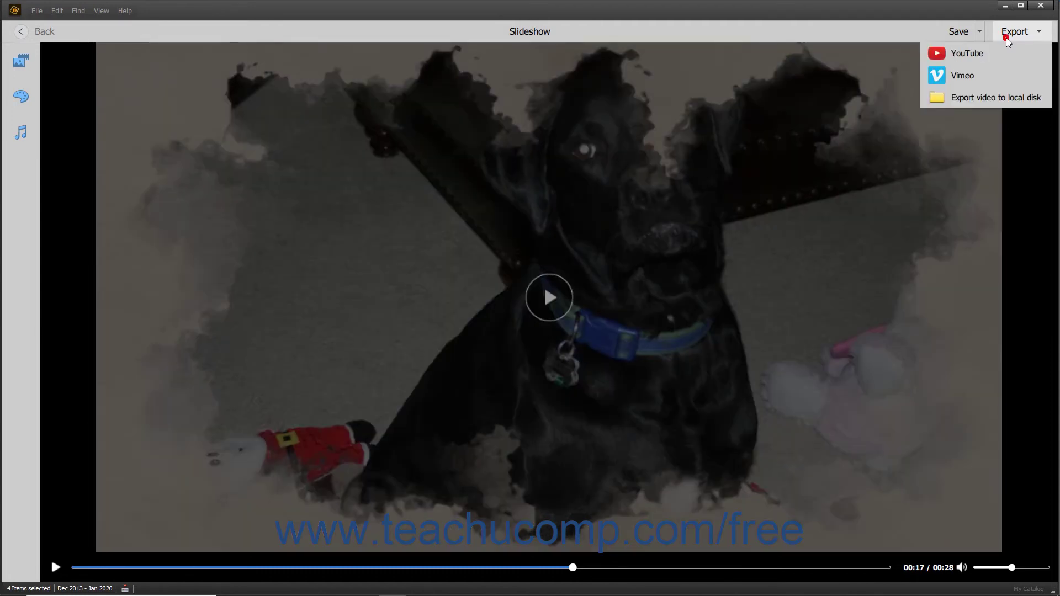
pyautogui.click(985, 99)
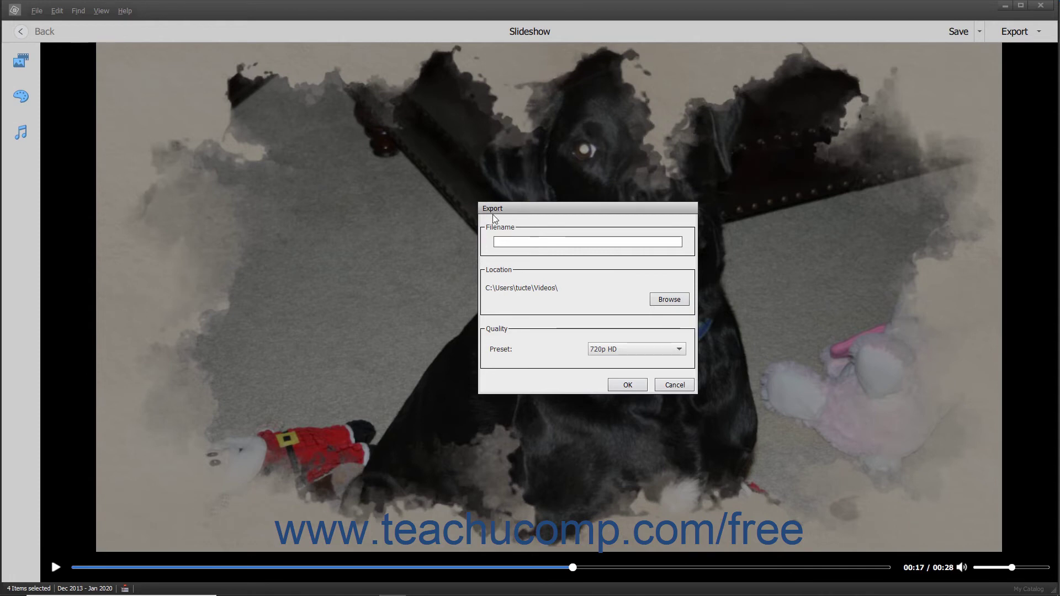
# Name the video 'My Video', keeping the Videos folder and the 720p HD preset.
pyautogui.write('My Video')
pyautogui.click(677, 304)
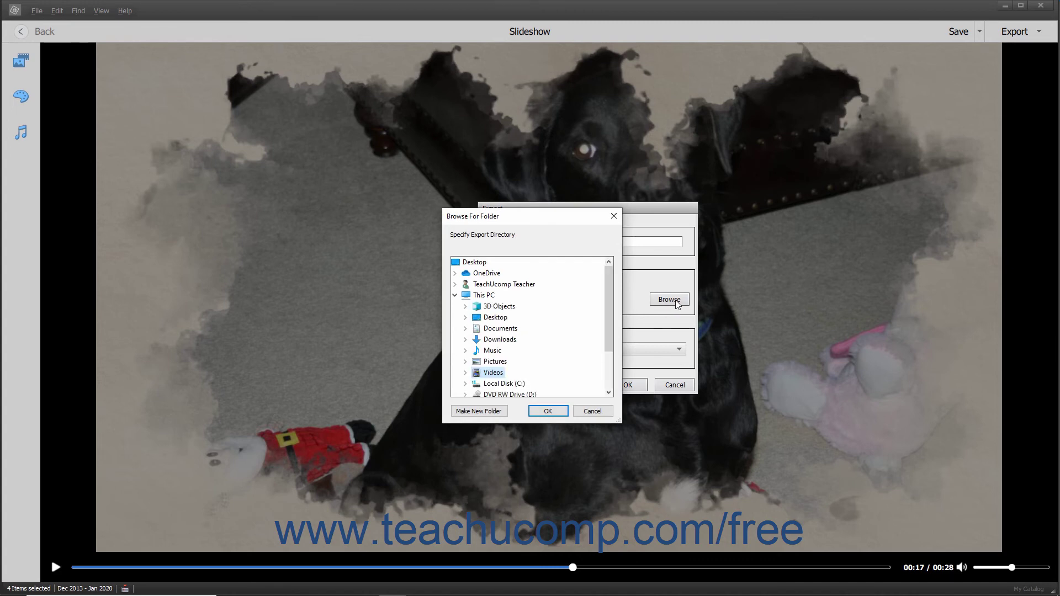
pyautogui.click(590, 411)
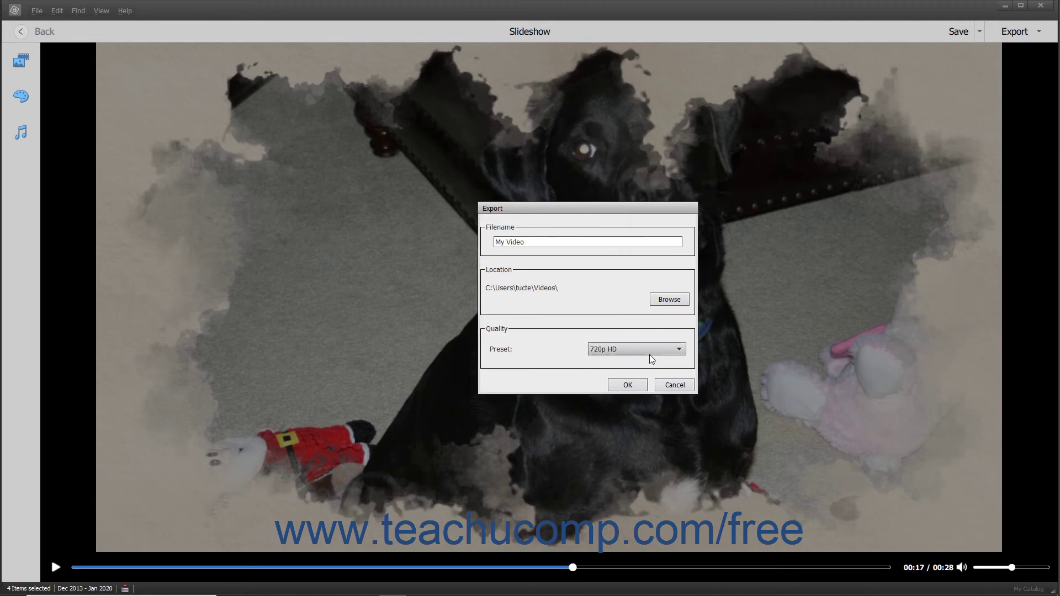
pyautogui.click(650, 355)
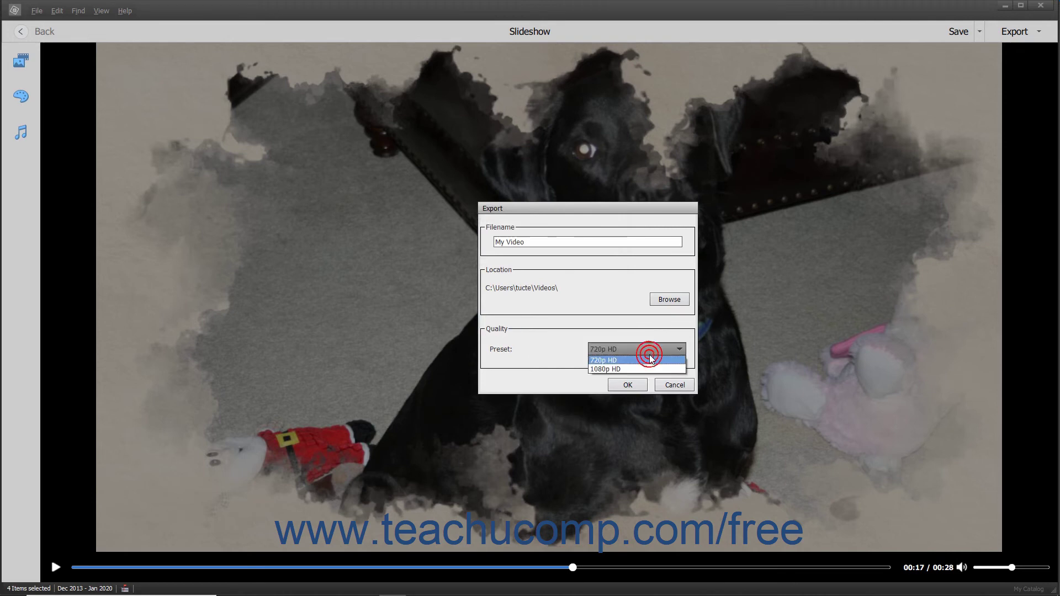
pyautogui.click(650, 359)
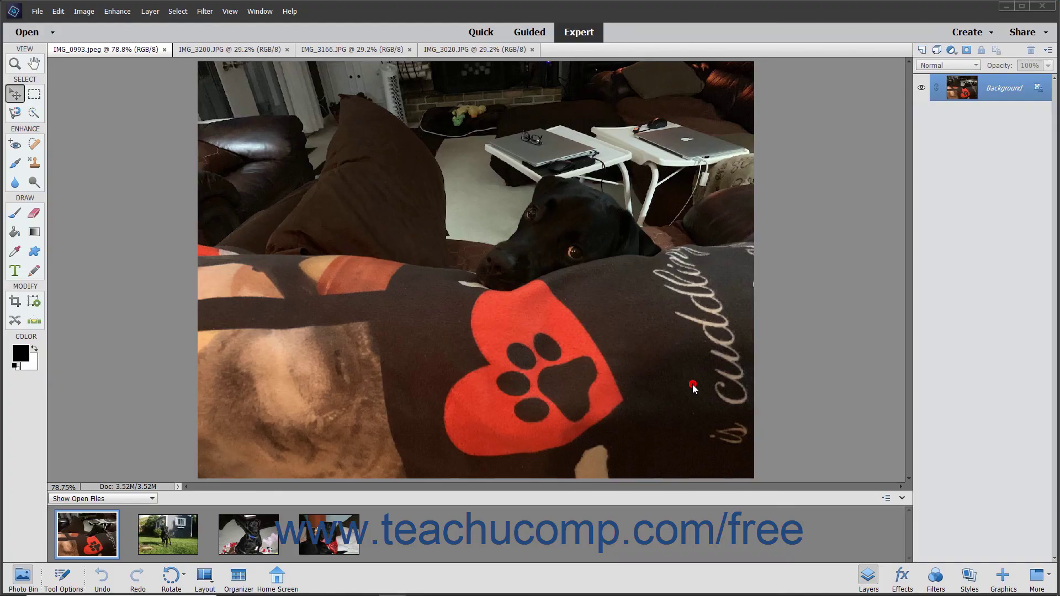
# Close the export dialog and dismiss the Export menu, returning to the paused preview.
pyautogui.click(693, 385)
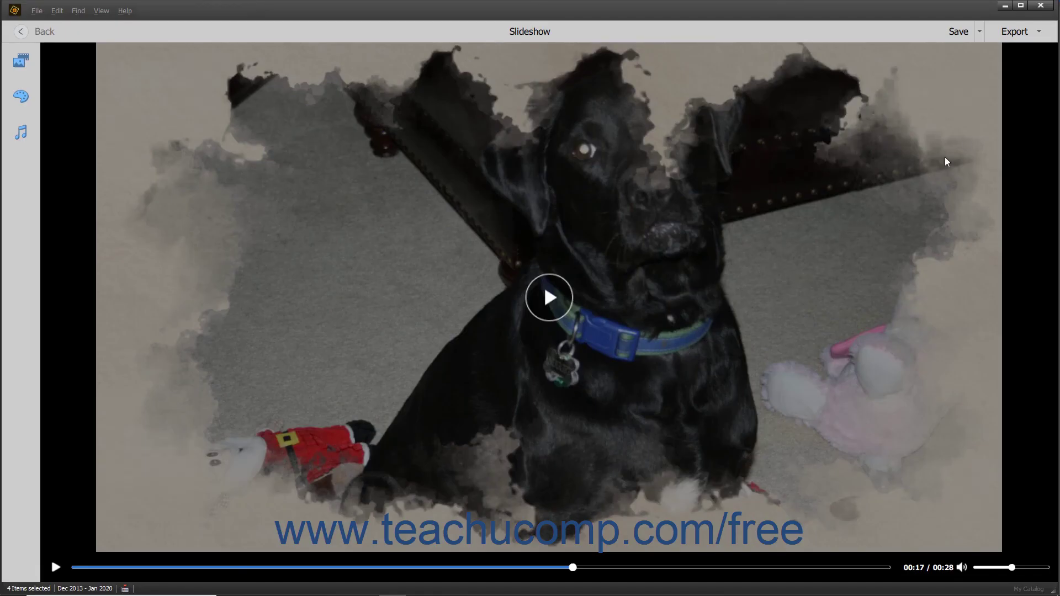
pyautogui.click(1020, 32)
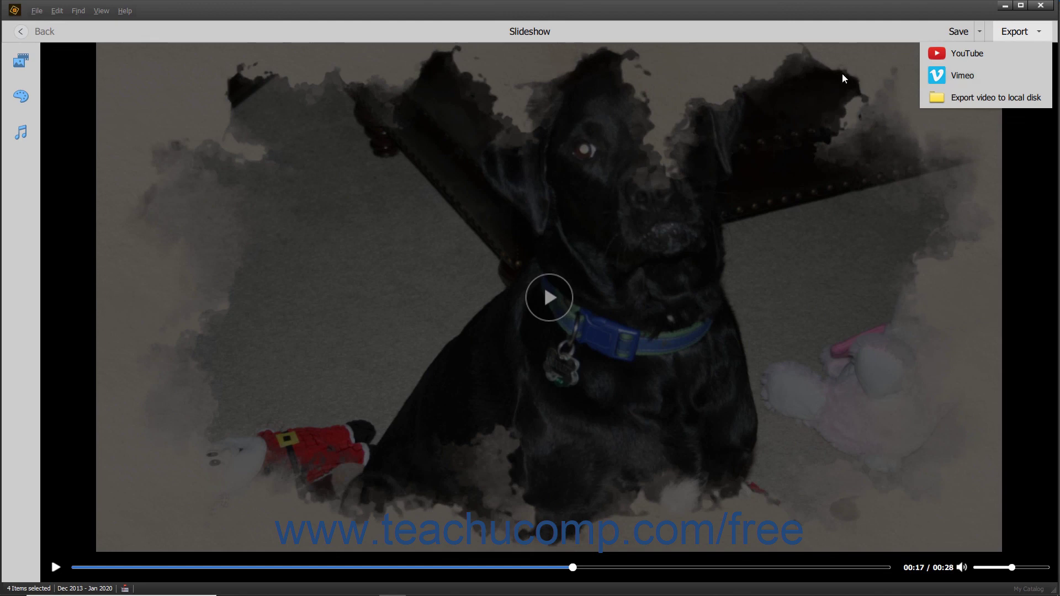
pyautogui.click(707, 32)
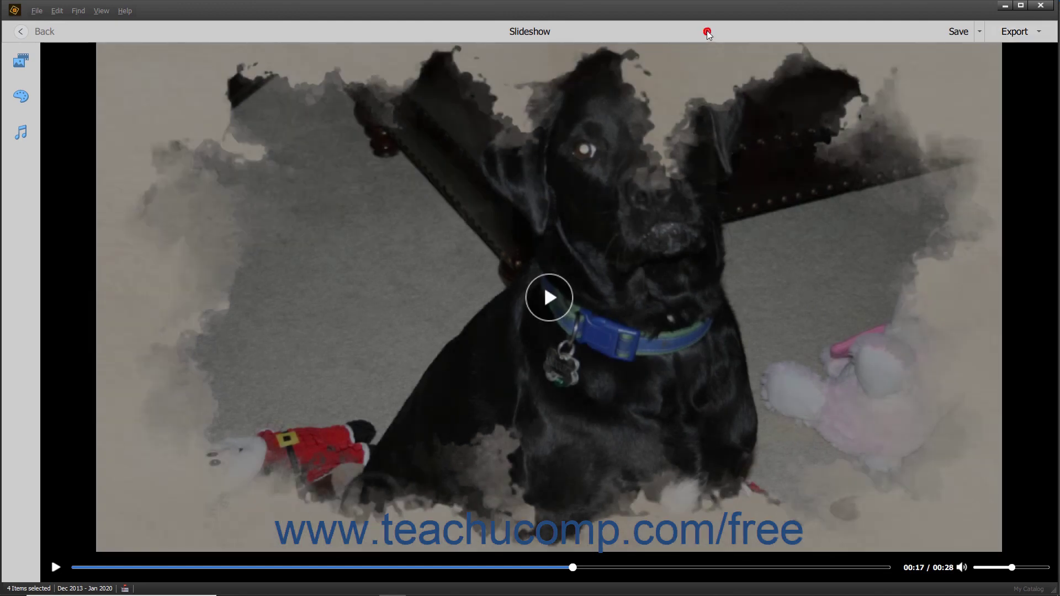